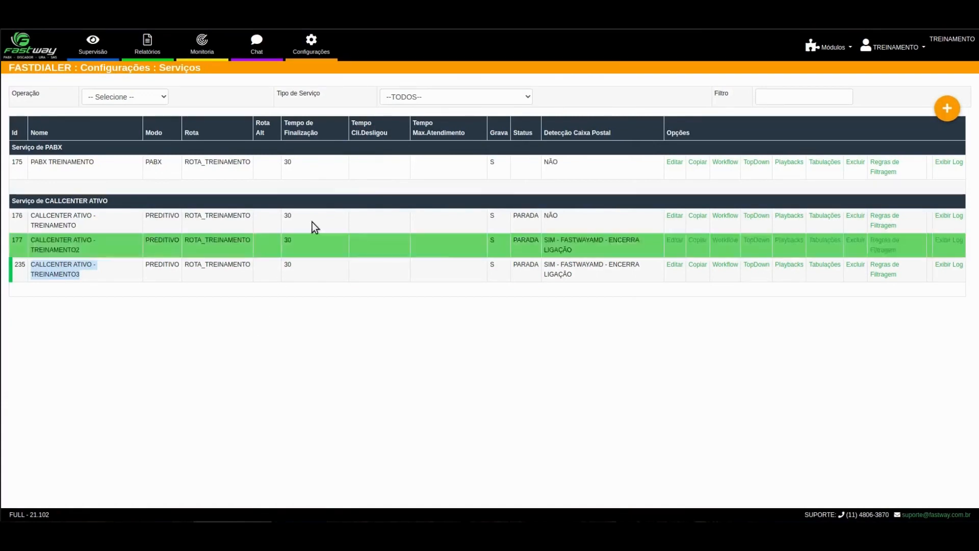
In the user groups settings, start a copy of the group OPERADORES - TREINAMENTO2 and name it OPERADORES - TREINAMENTO3
click(302, 53)
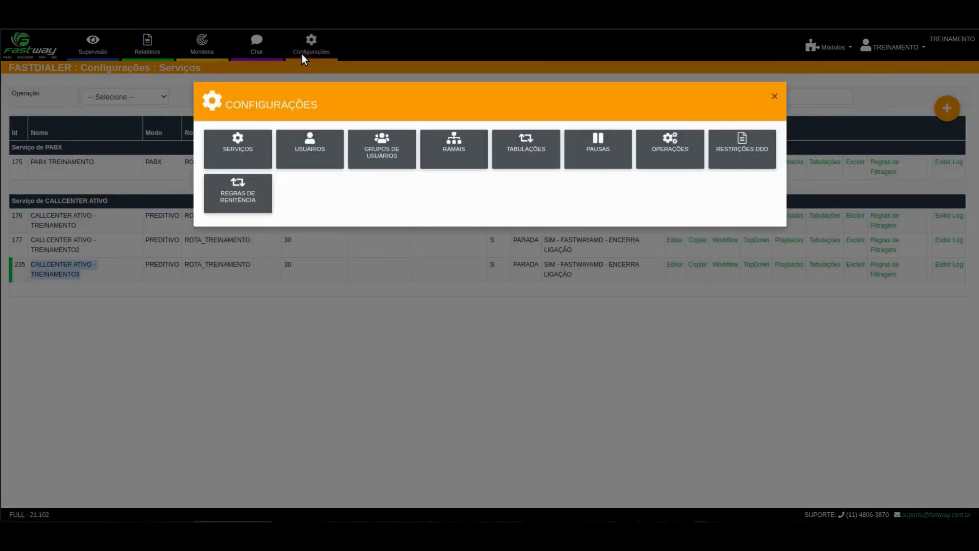
click(375, 155)
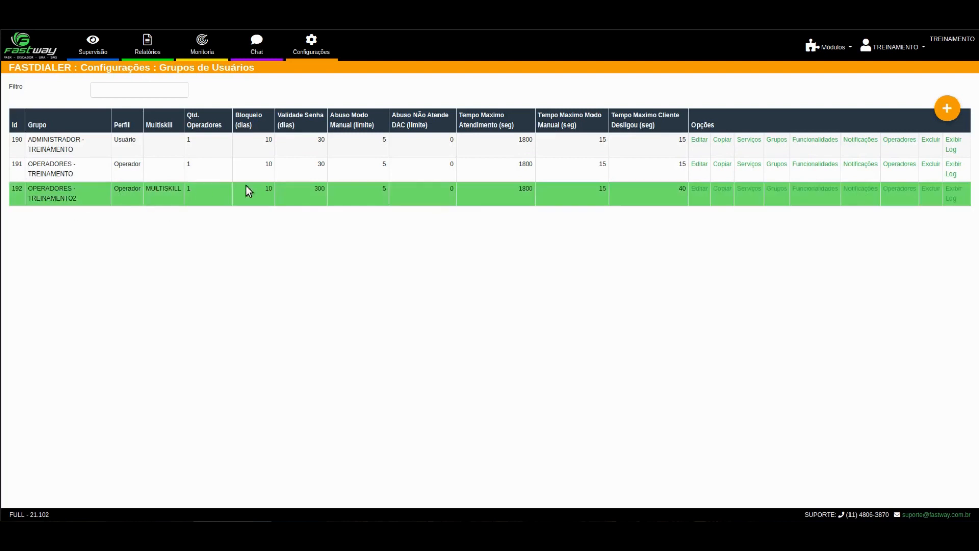
click(725, 190)
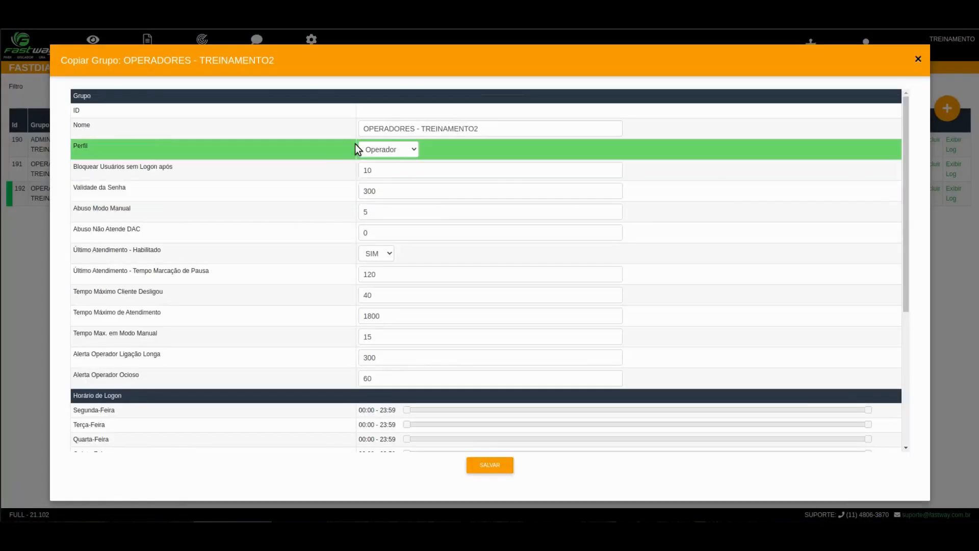
click(505, 128)
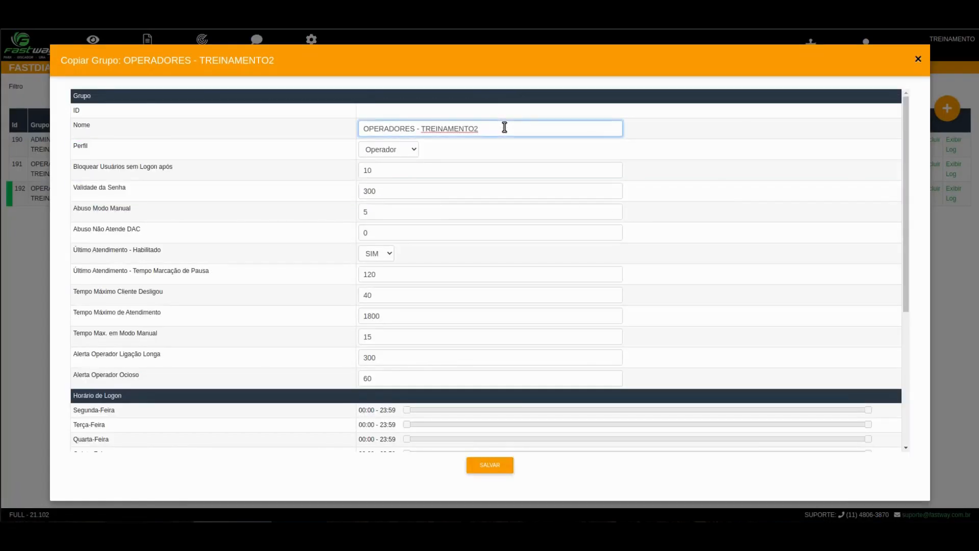
key(BackSpace)
text(3)
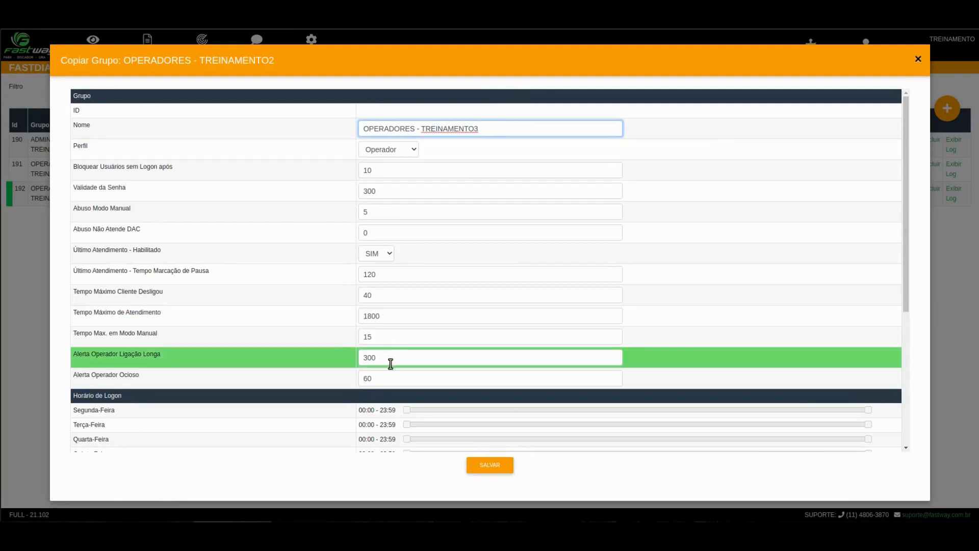
Examine the copied group's settings for blocking users without logon, password validity and manual mode abuse
double_click(388, 168)
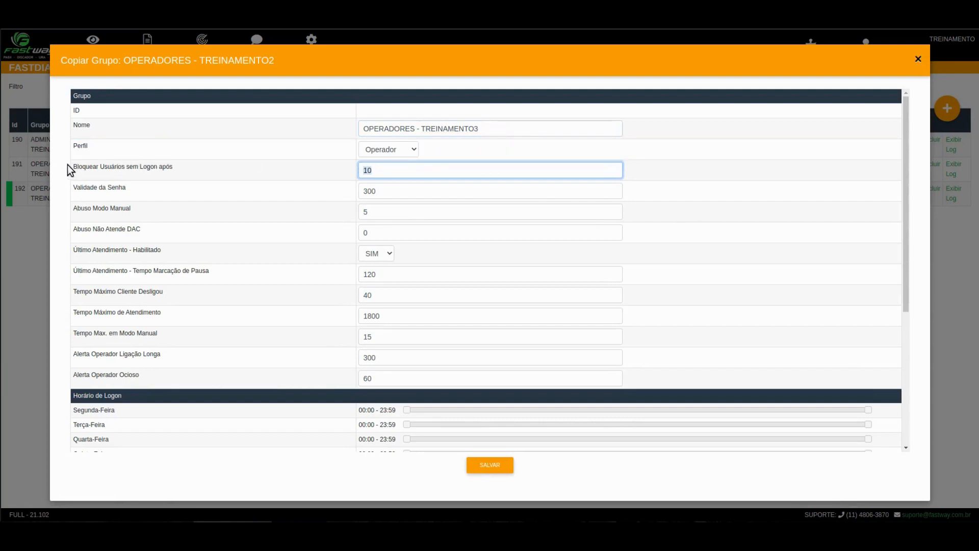
drag(68, 165, 177, 171)
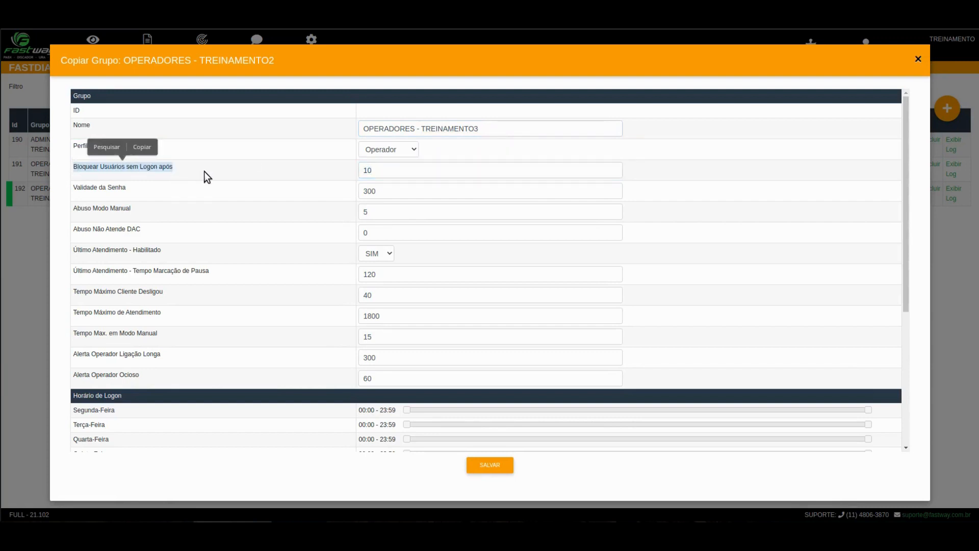
click(239, 164)
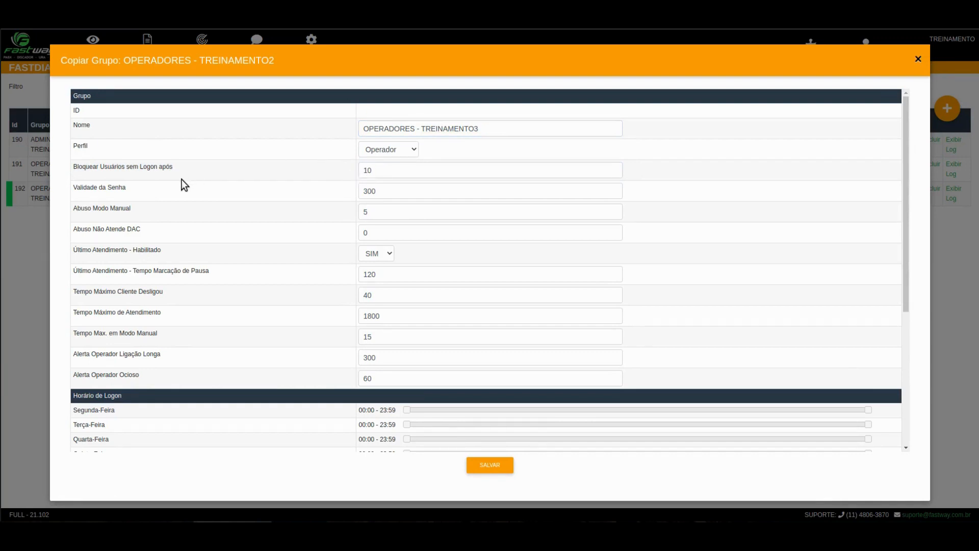
click(121, 194)
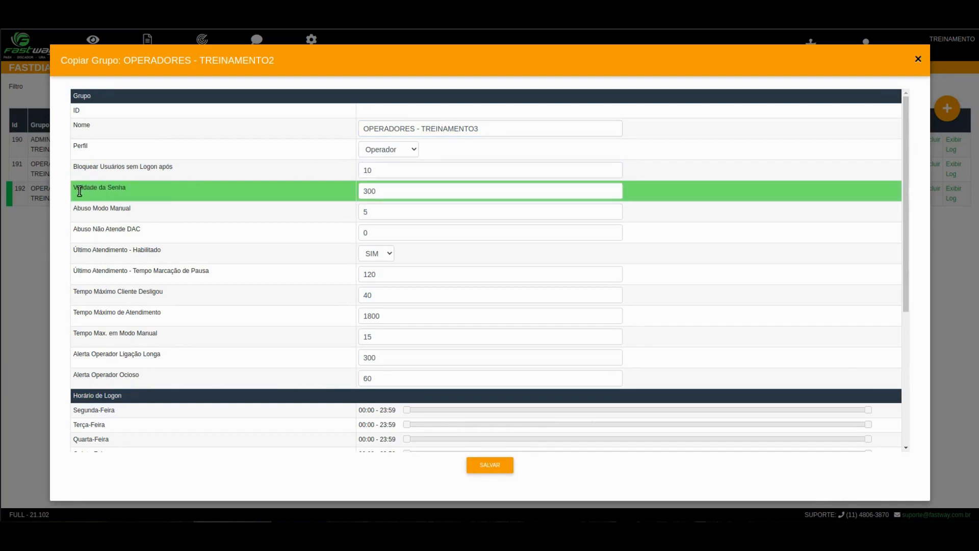
drag(77, 190, 132, 192)
click(154, 192)
click(184, 211)
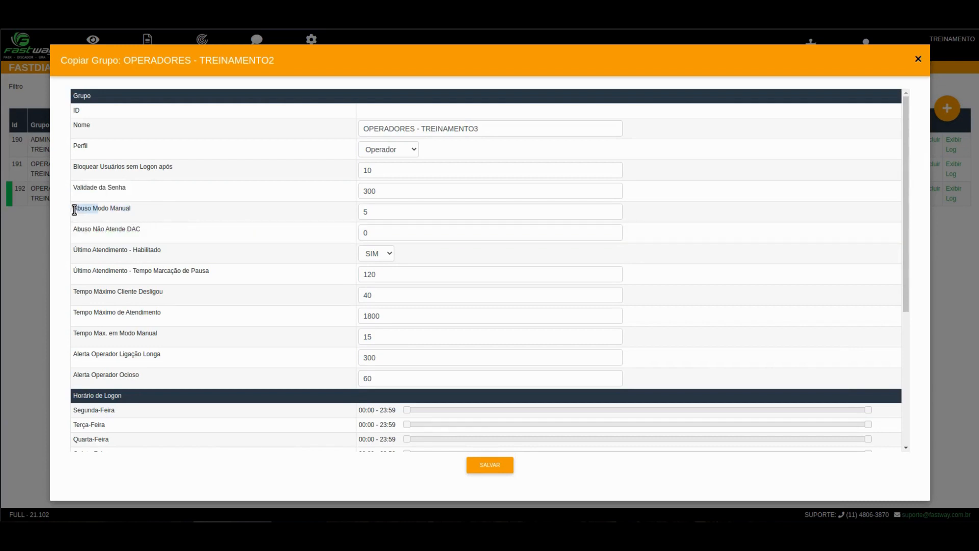
click(370, 212)
click(368, 212)
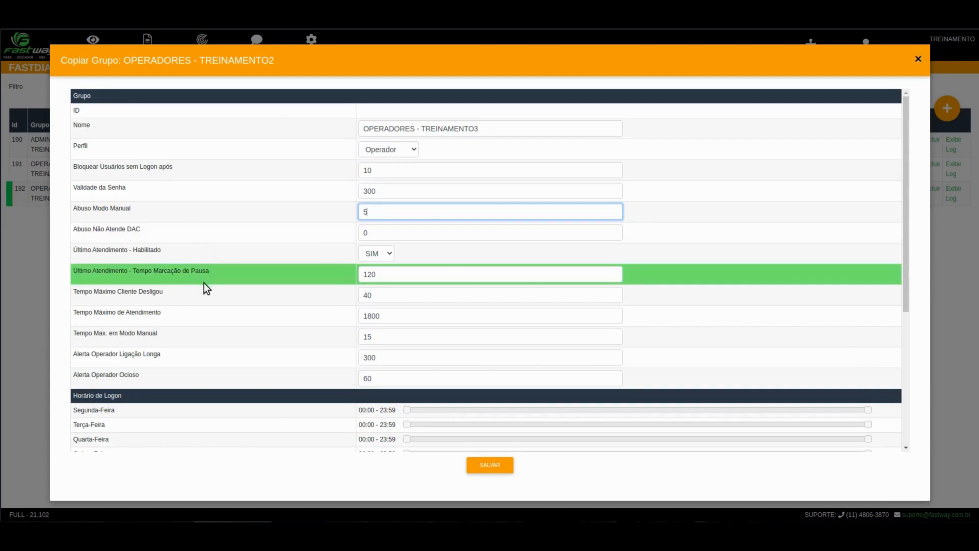
Examine the copied group's maximum times for client hang-up, call handling and manual mode
scroll(203, 282, down, 1)
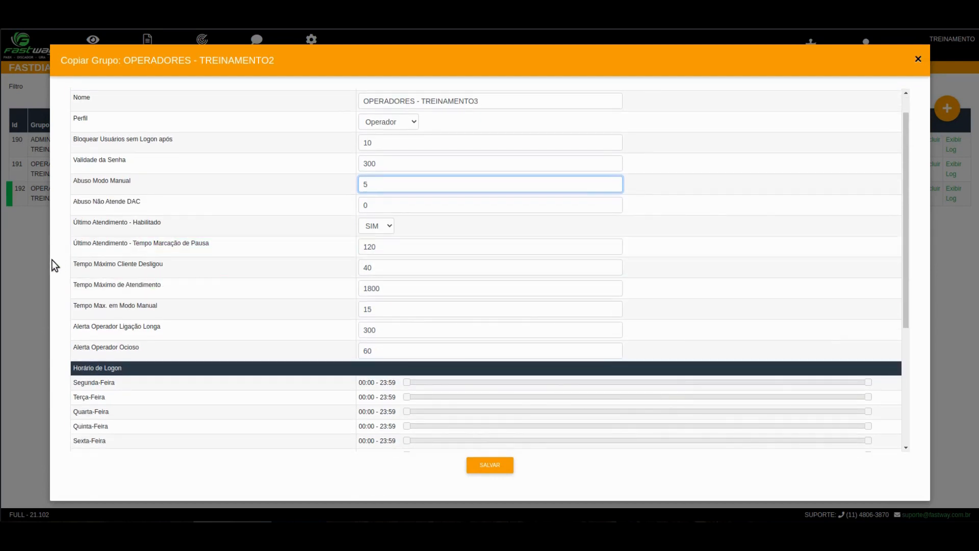
click(187, 274)
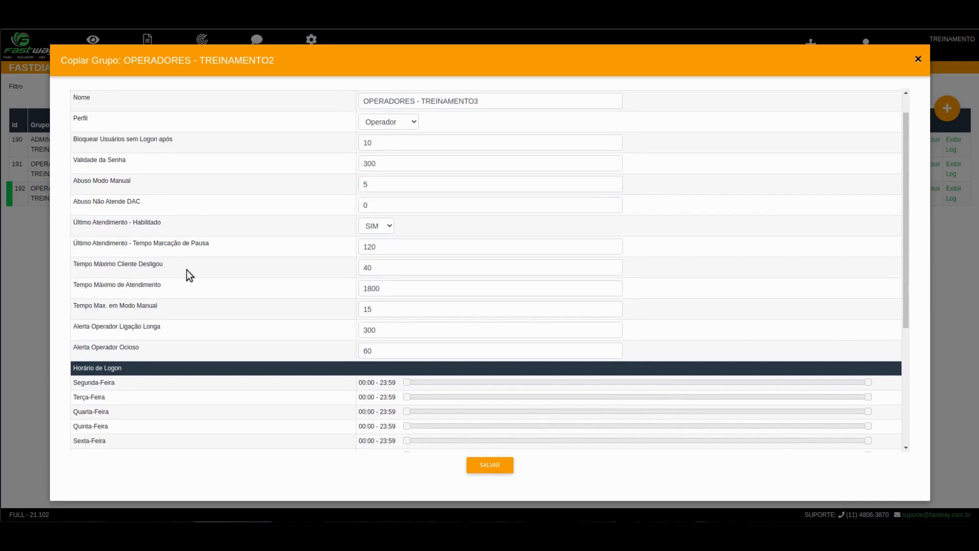
click(404, 274)
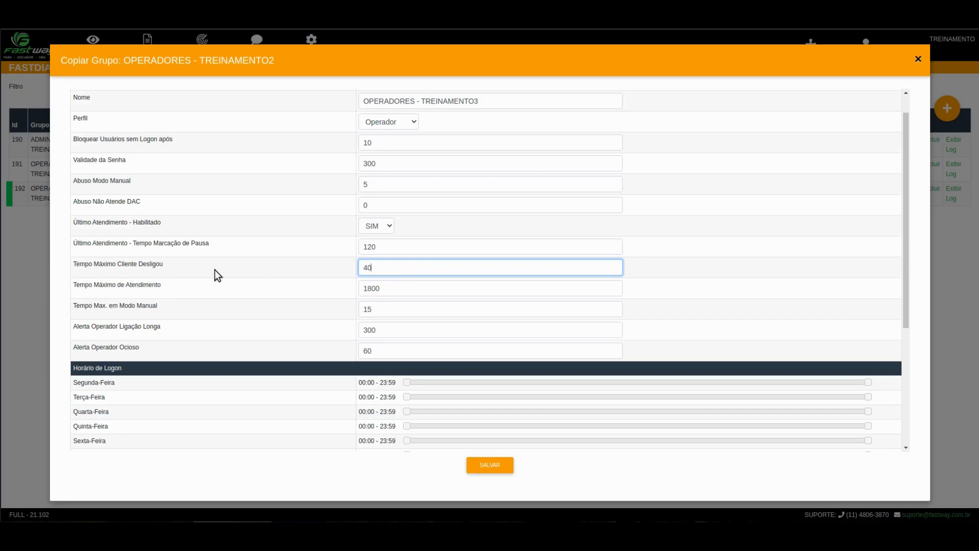
scroll(215, 271, down, 1)
drag(80, 230, 106, 229)
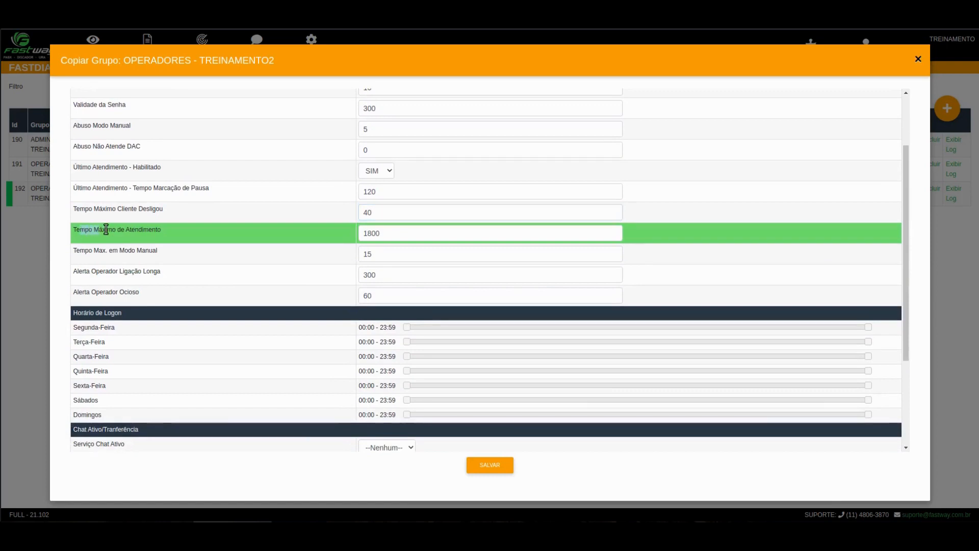
click(183, 229)
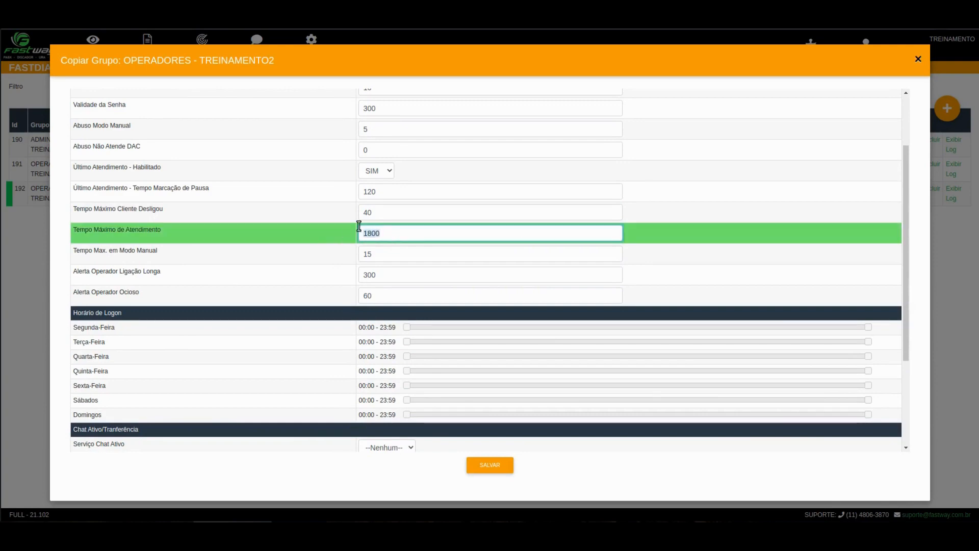
drag(389, 233, 359, 233)
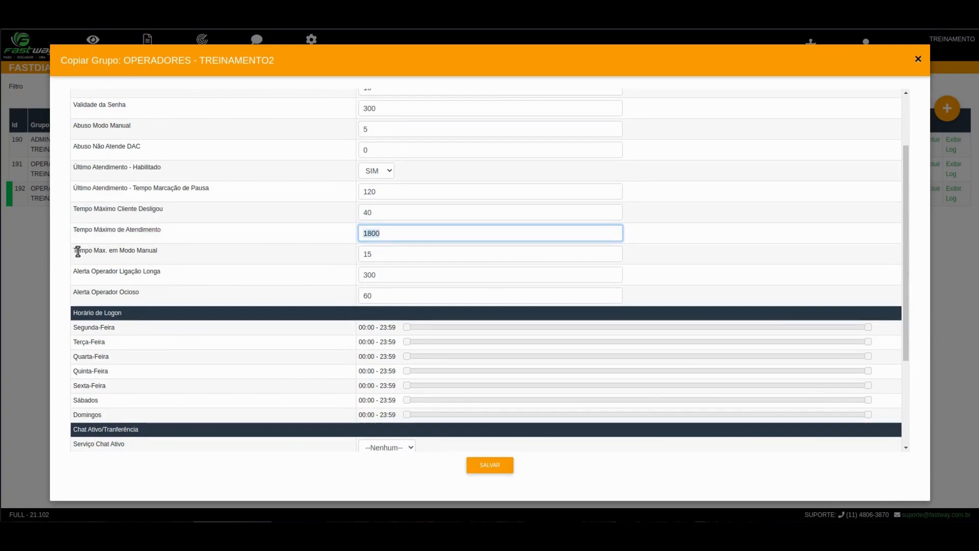
drag(79, 250, 192, 256)
click(215, 253)
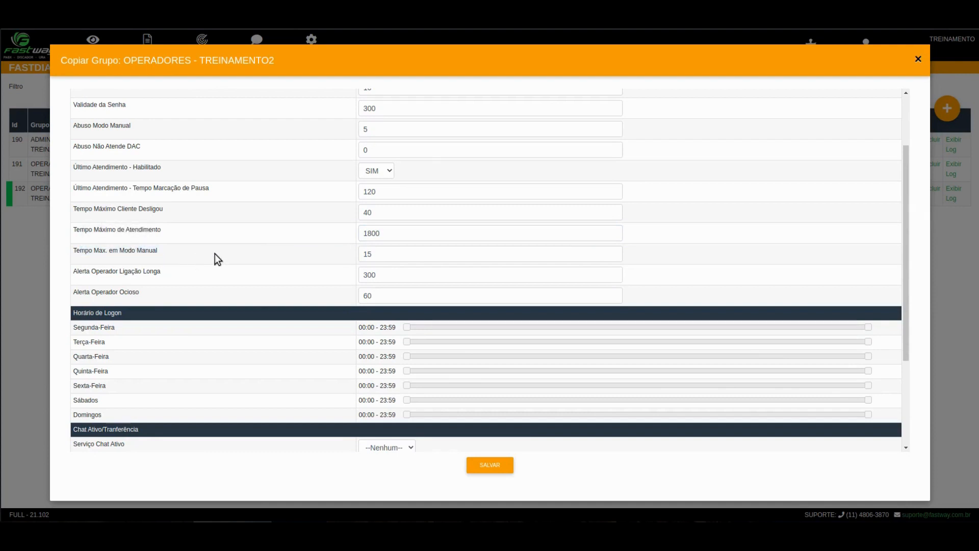
click(361, 253)
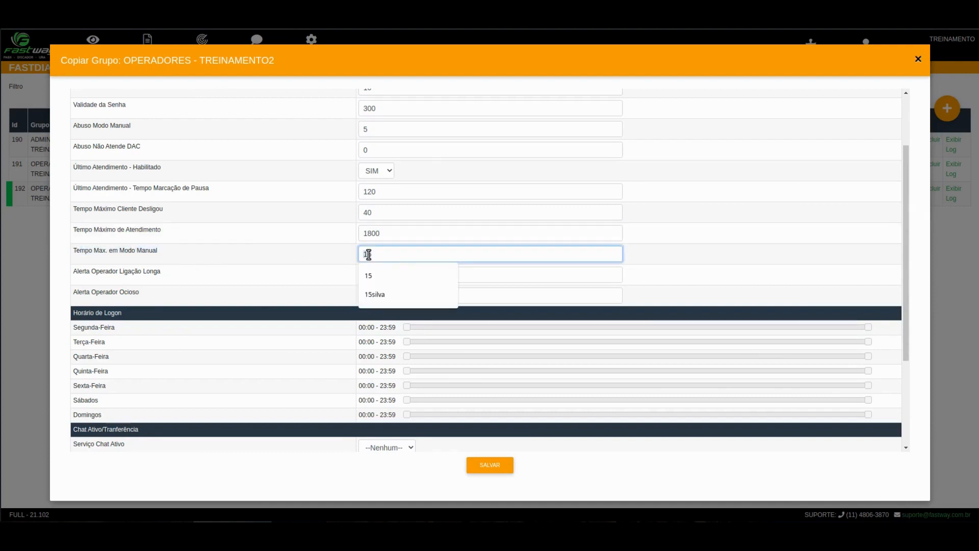
drag(363, 254, 380, 255)
click(319, 259)
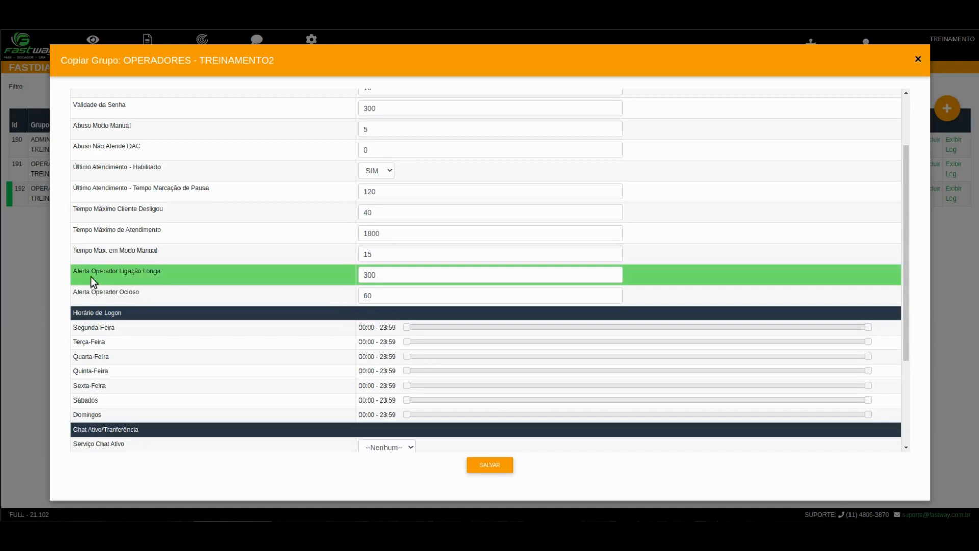
Examine the copied group's alert settings for long calls and idle operators
drag(75, 273, 159, 273)
click(128, 273)
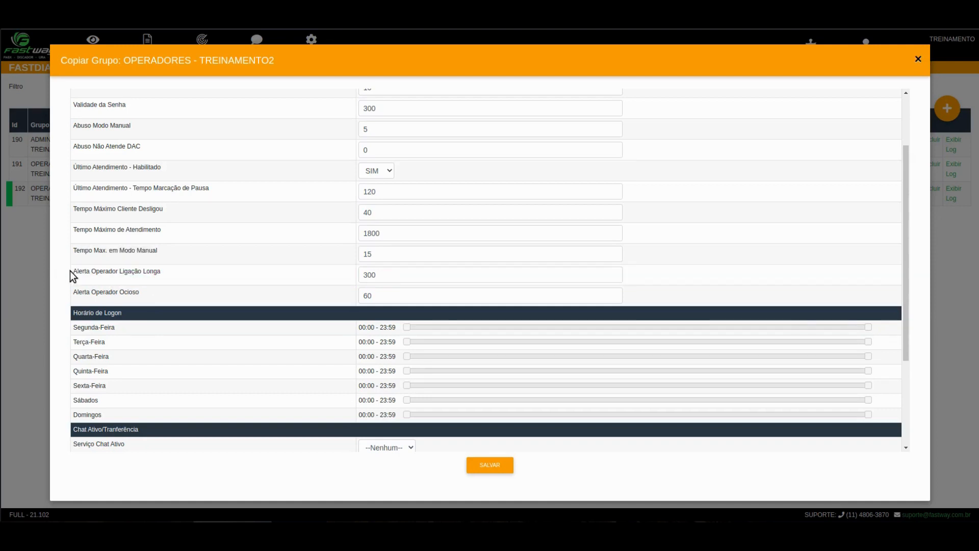
drag(82, 271, 163, 277)
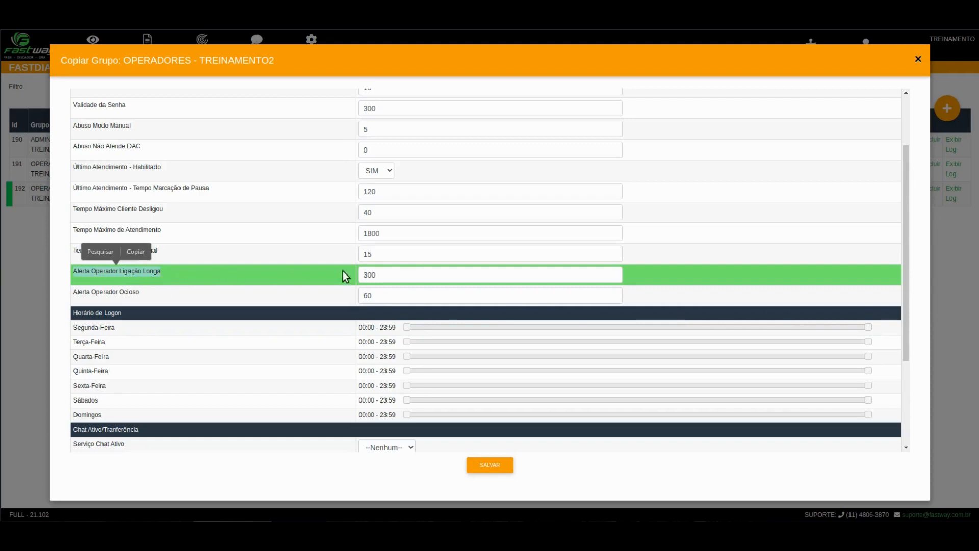
click(403, 275)
drag(403, 275, 341, 279)
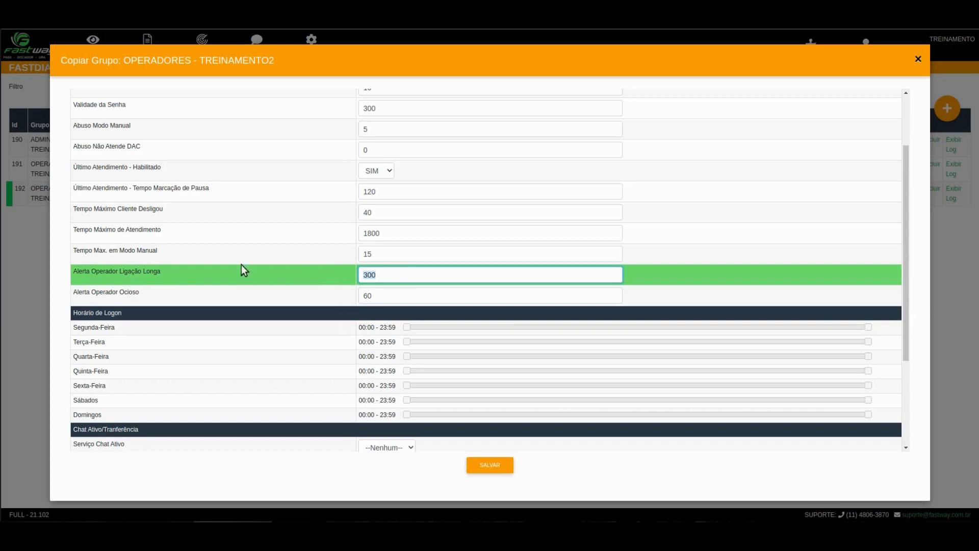
drag(87, 295, 140, 293)
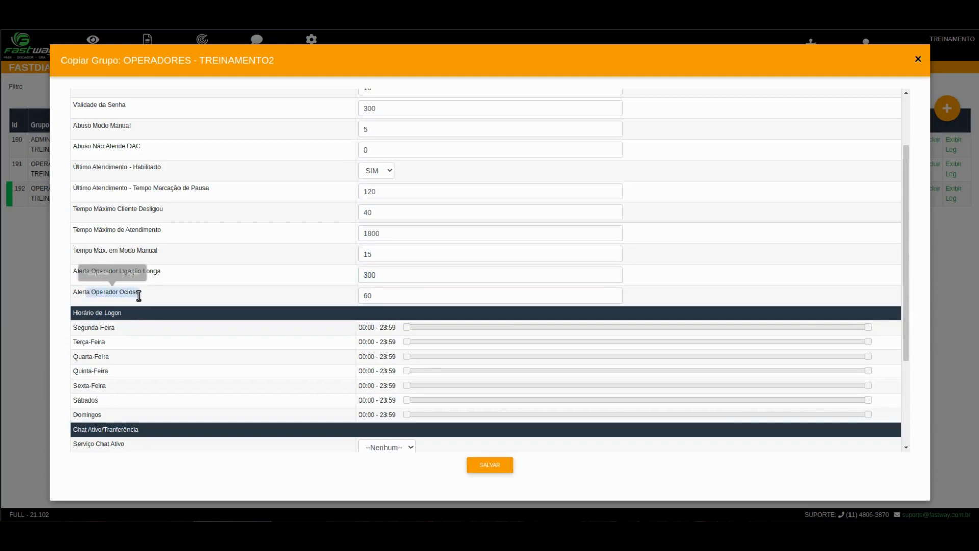
click(384, 295)
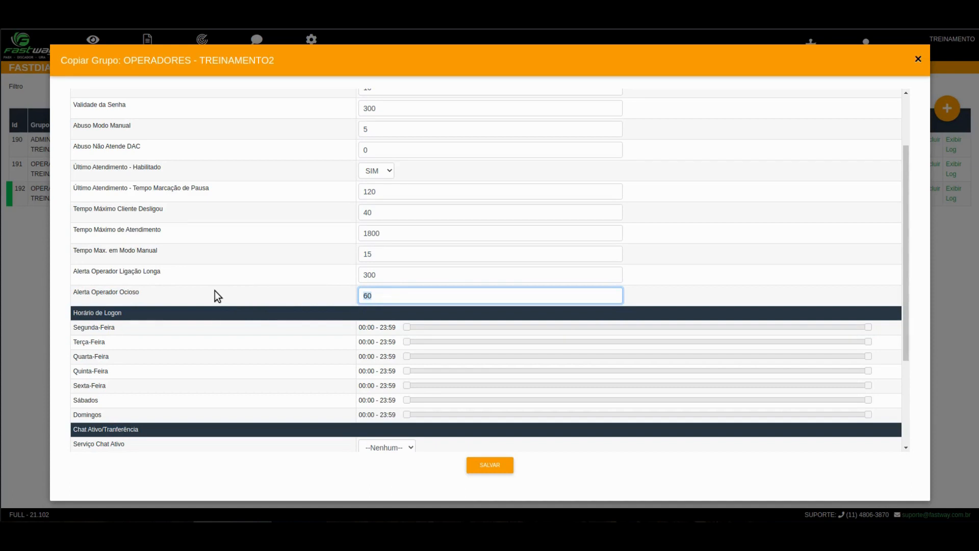
Save the copied group OPERADORES - TREINAMENTO3
scroll(214, 291, up, 3)
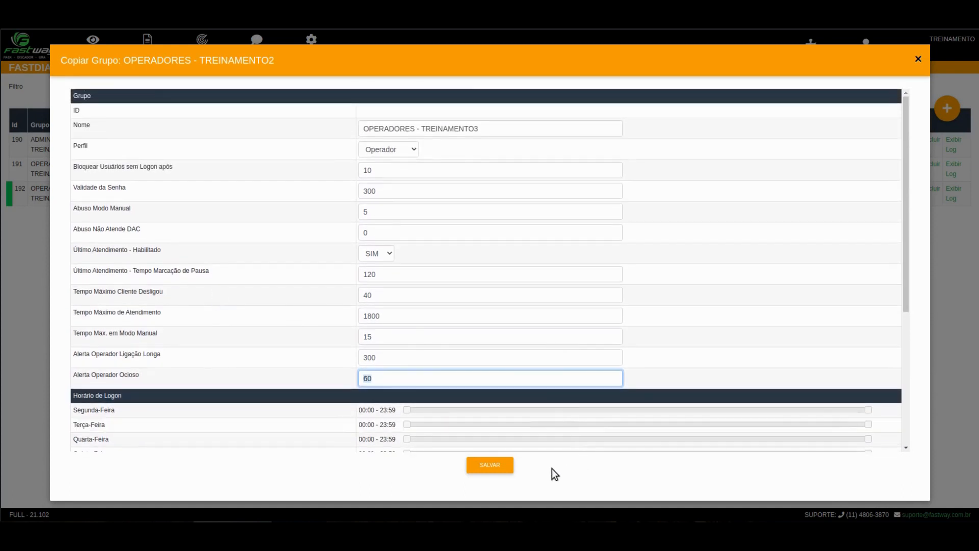
click(505, 467)
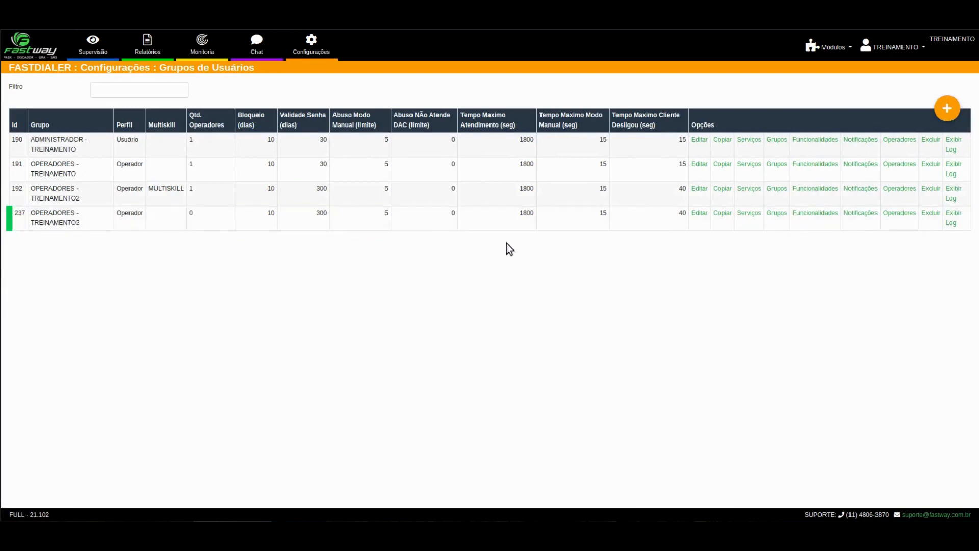
In the services of group OPERADORES - TREINAMENTO3, set the manual call service to CALLCENTER ATIVO - TREINAMENTO3 [235]
click(747, 218)
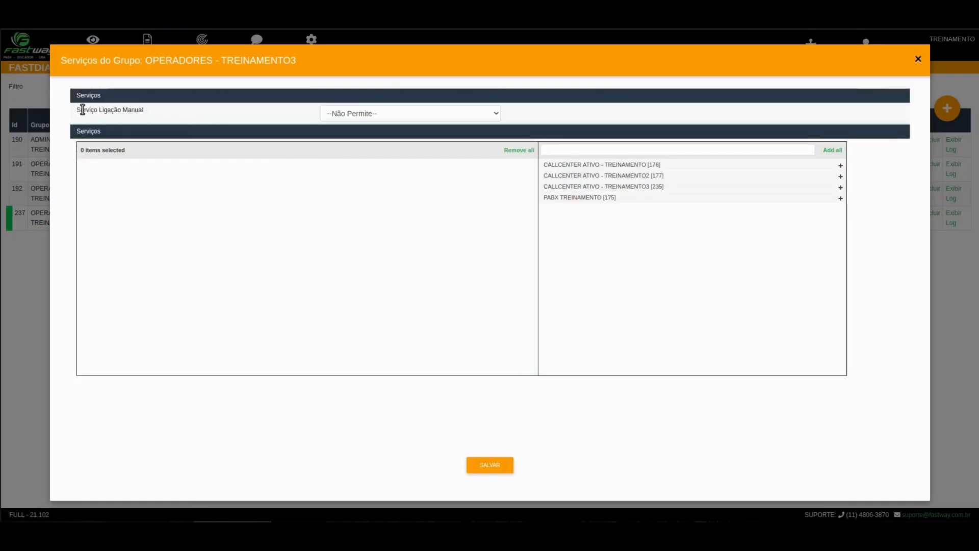
drag(78, 110, 148, 114)
click(168, 111)
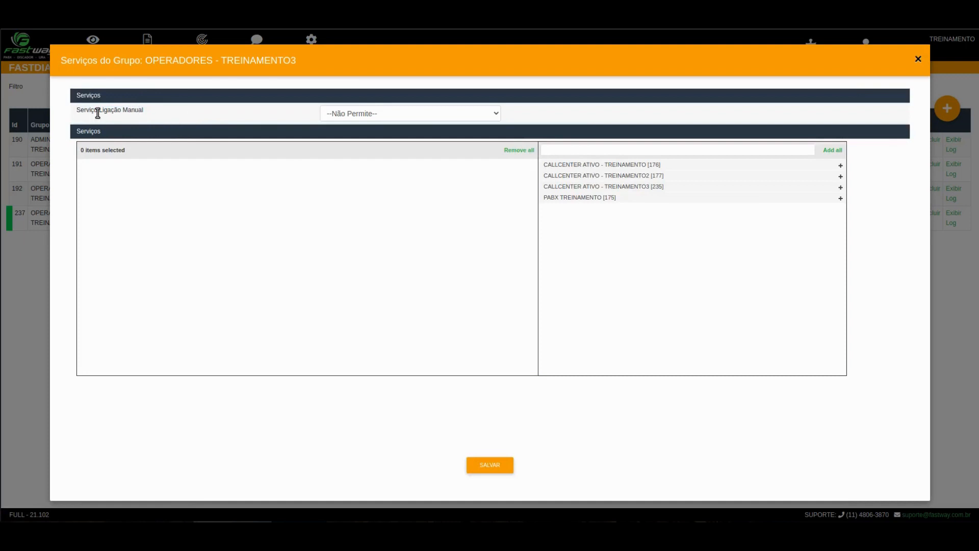
click(388, 116)
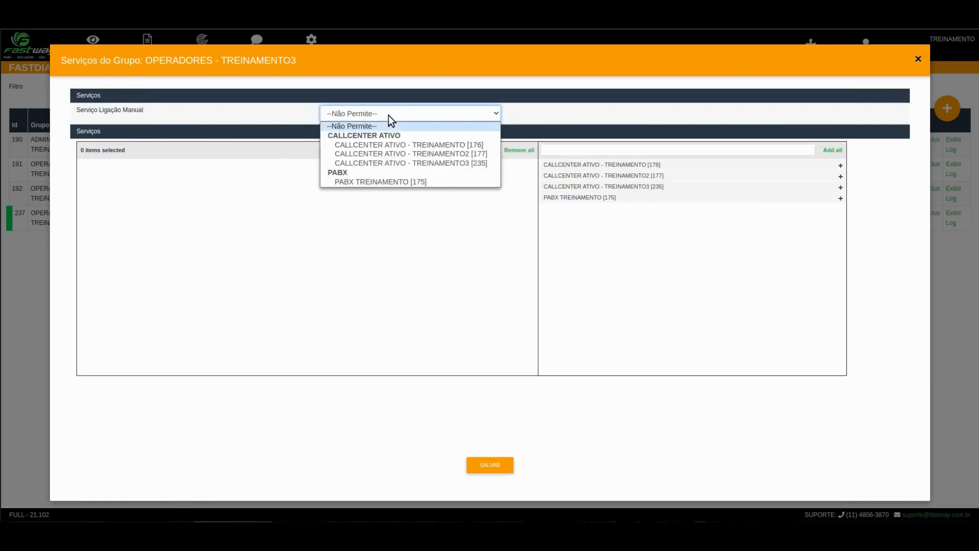
click(401, 164)
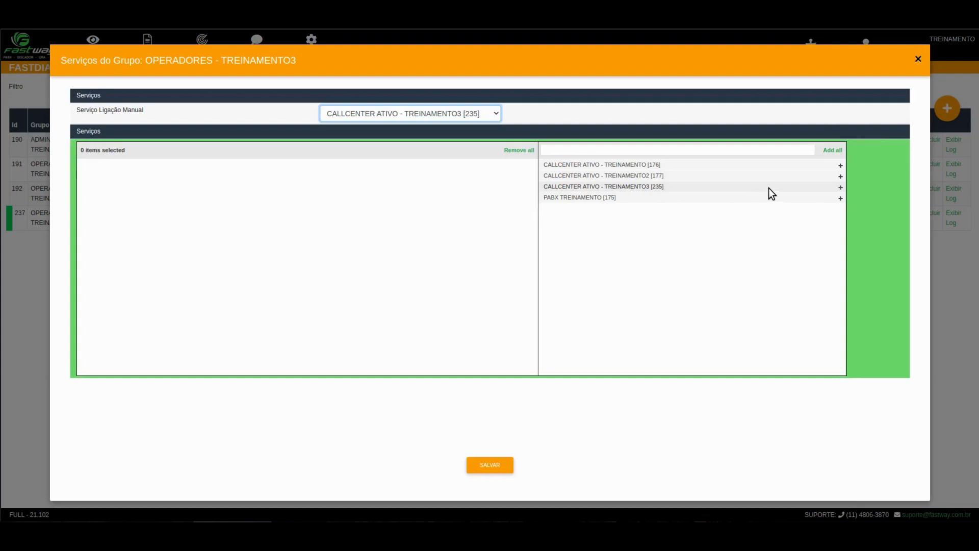
Assign the services CALLCENTER ATIVO - TREINAMENTO3 [235] and CALLCENTER ATIVO - TREINAMENTO2 [177] to the group and save
click(842, 189)
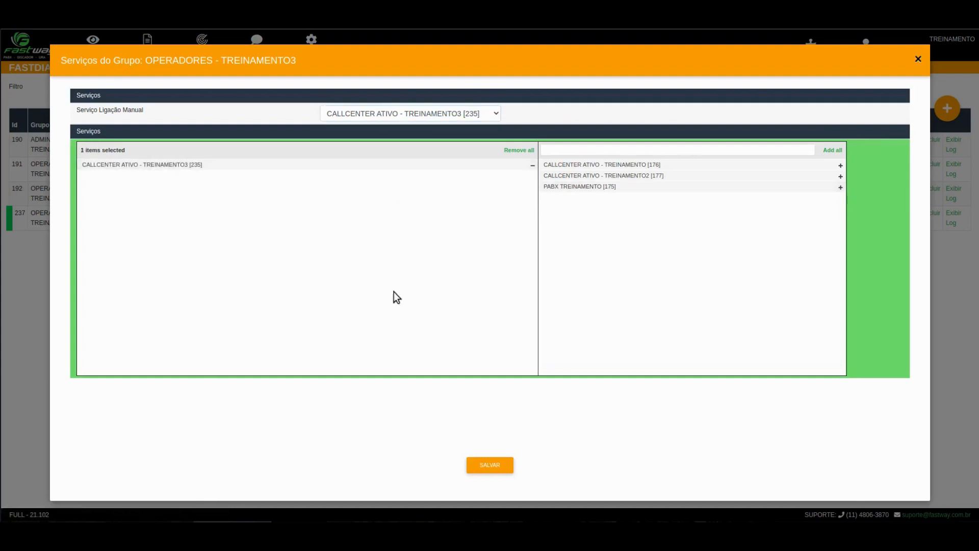
click(491, 465)
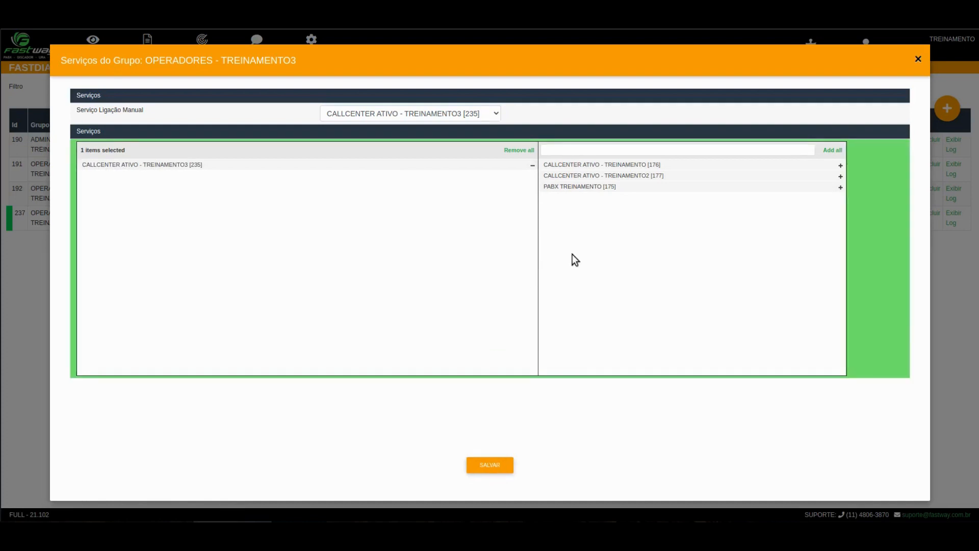
click(837, 177)
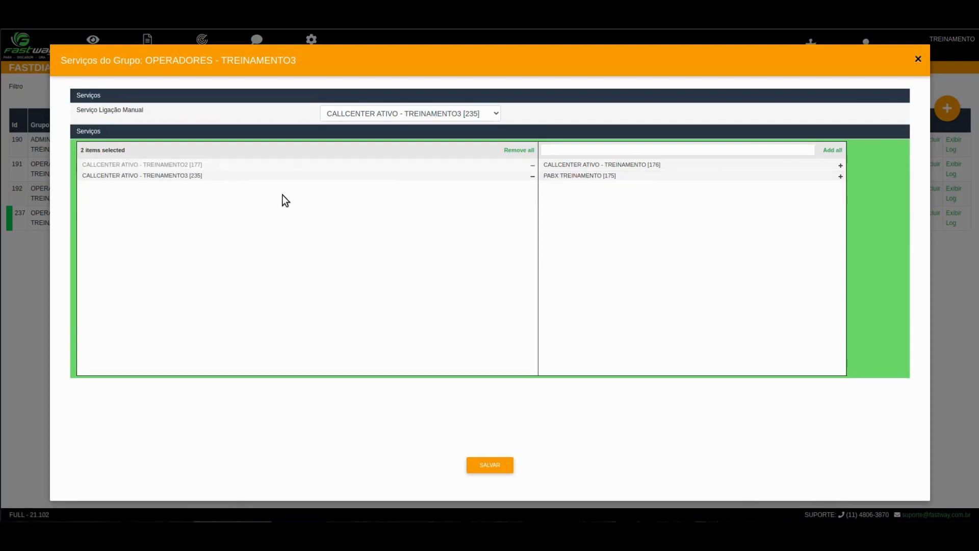
click(491, 466)
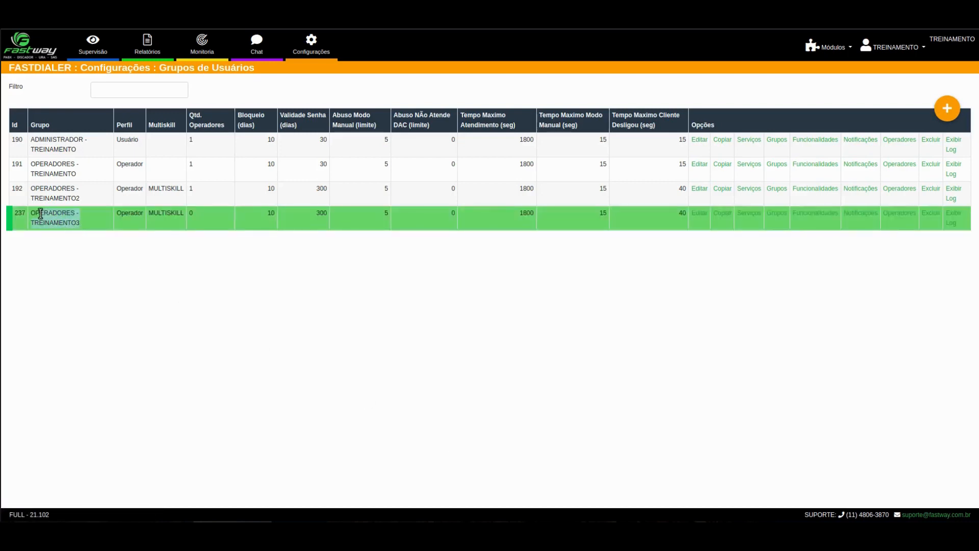
Open the user settings and start creating a new user
click(58, 225)
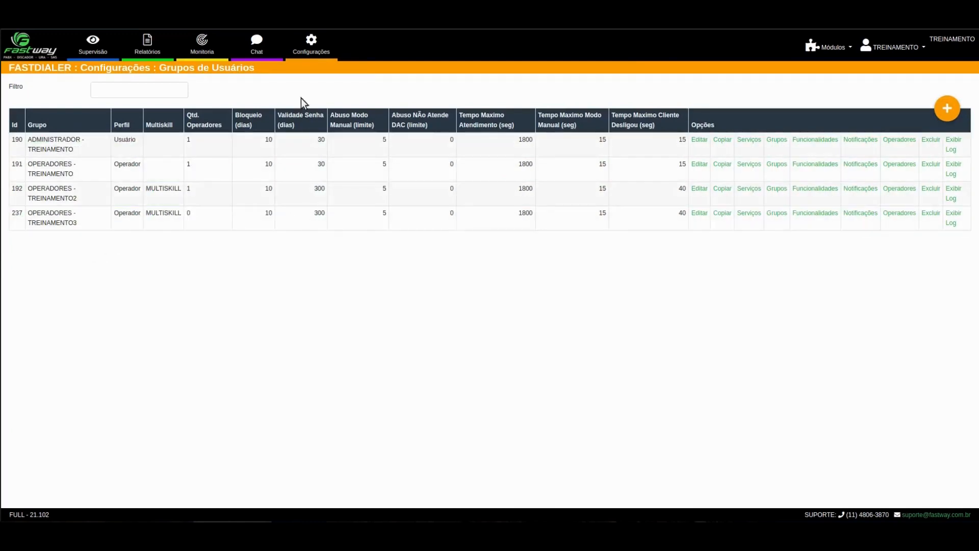
click(305, 60)
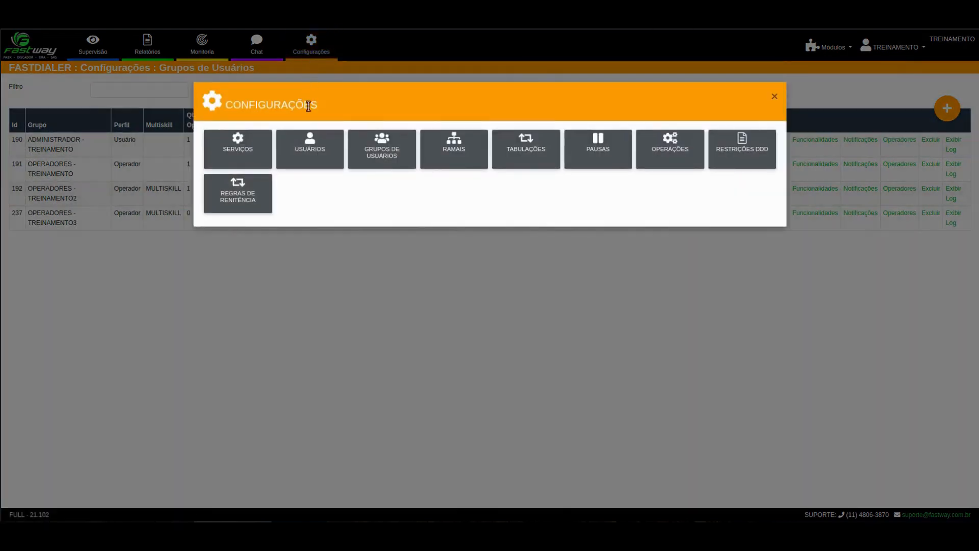
click(317, 158)
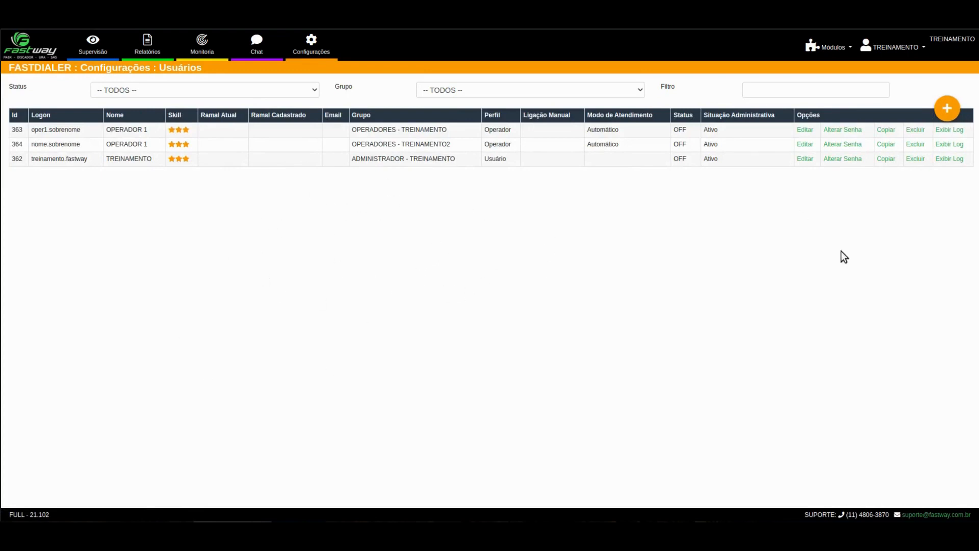
click(947, 113)
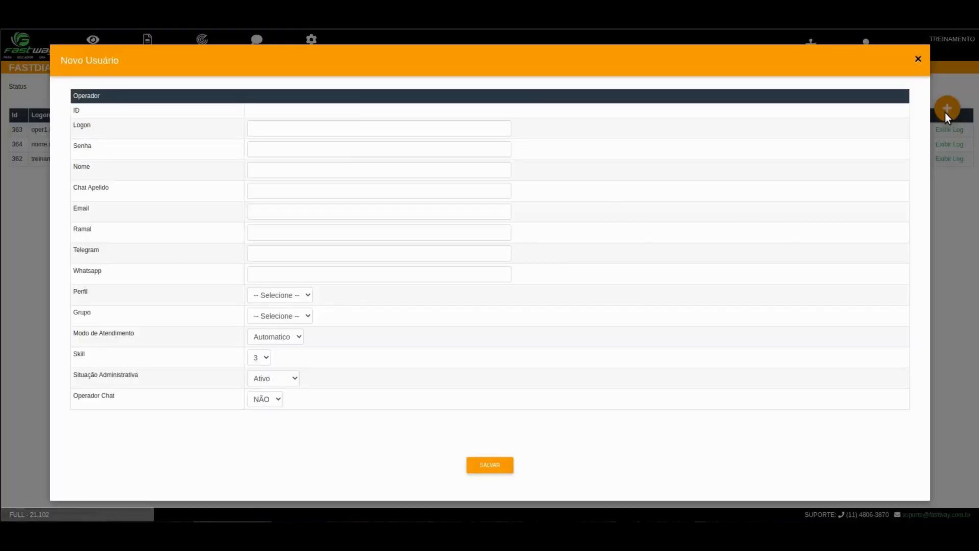
Set the new user's logon to nome1.sobrenome
click(271, 128)
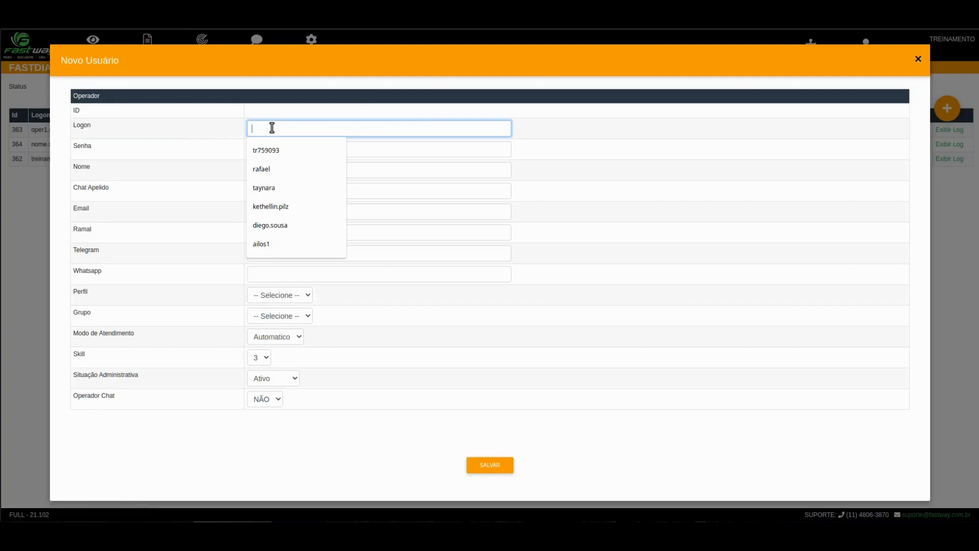
text(n)
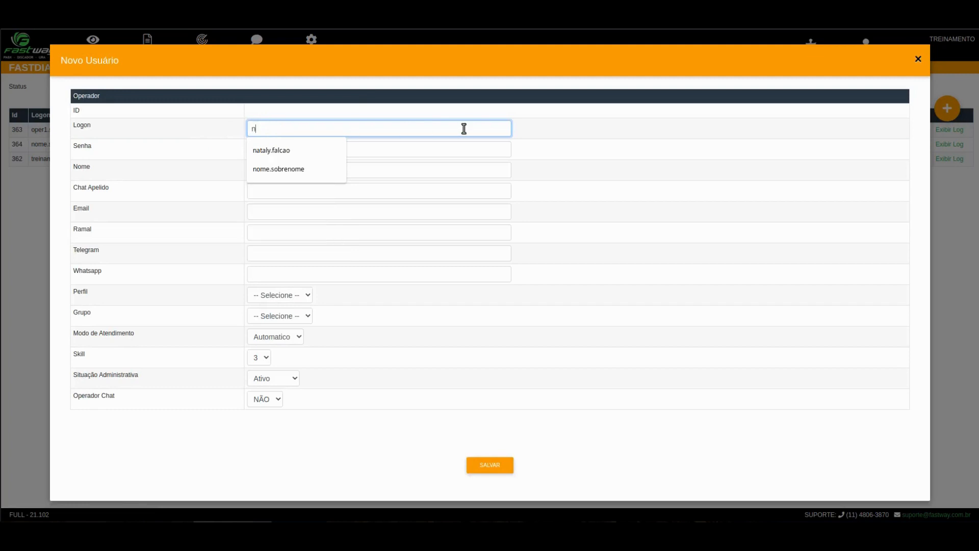
text(ome1)
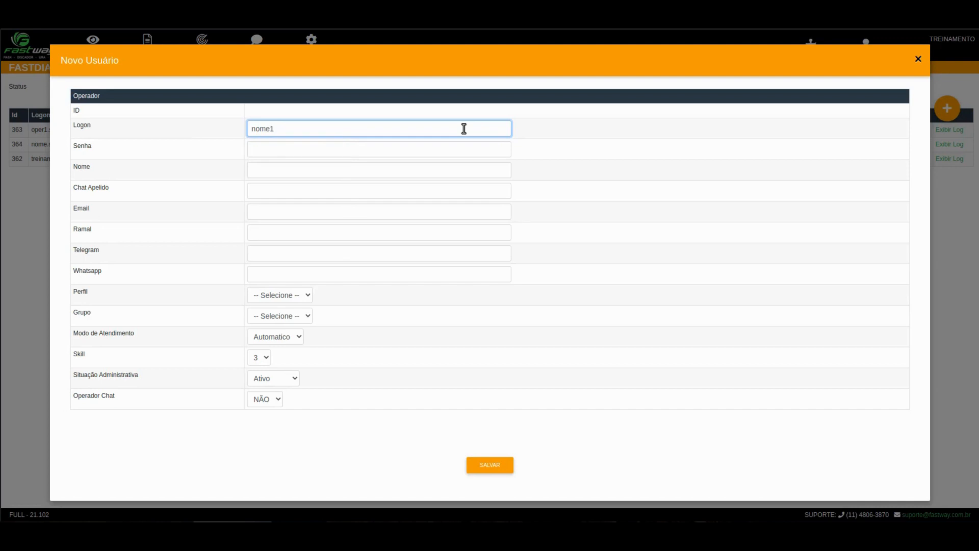
text(.sobrenome)
double_click(274, 128)
key(Right)
drag(271, 129, 276, 127)
click(355, 130)
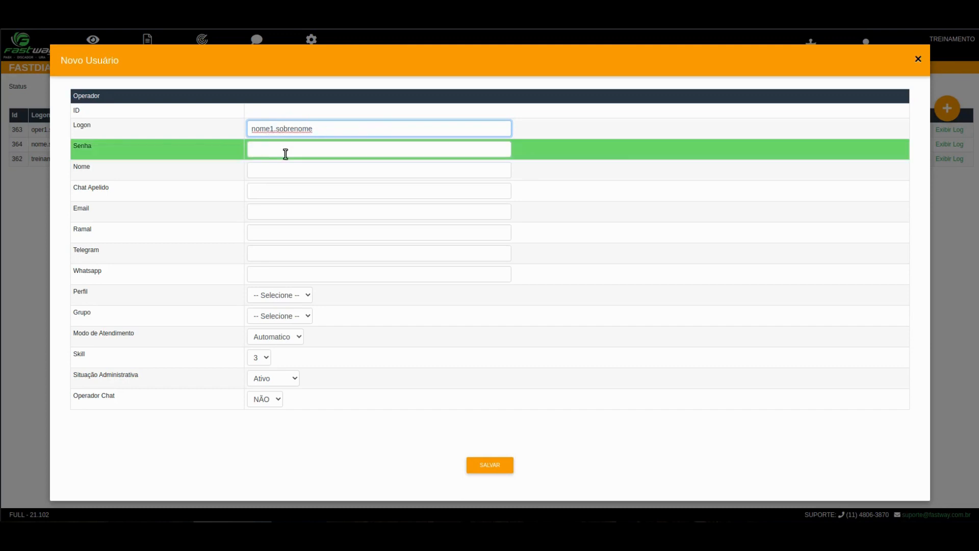
drag(254, 129, 336, 133)
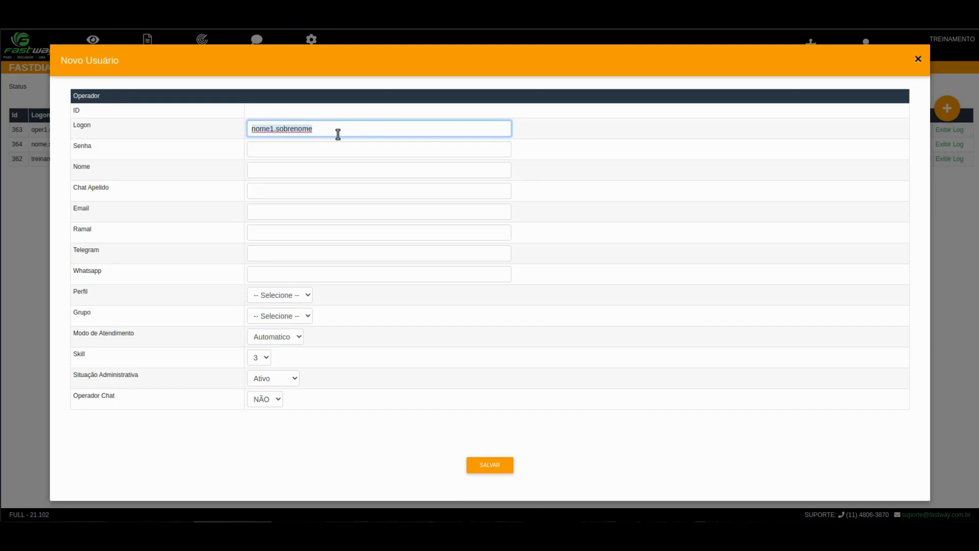
click(336, 133)
Enter the new user's password and set the name to NOME SOBRENOME
click(310, 146)
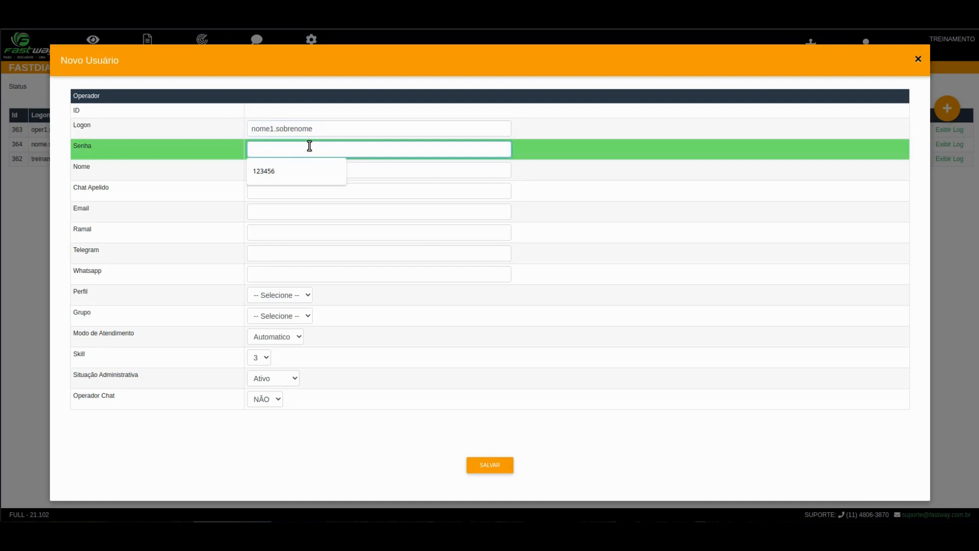
click(273, 176)
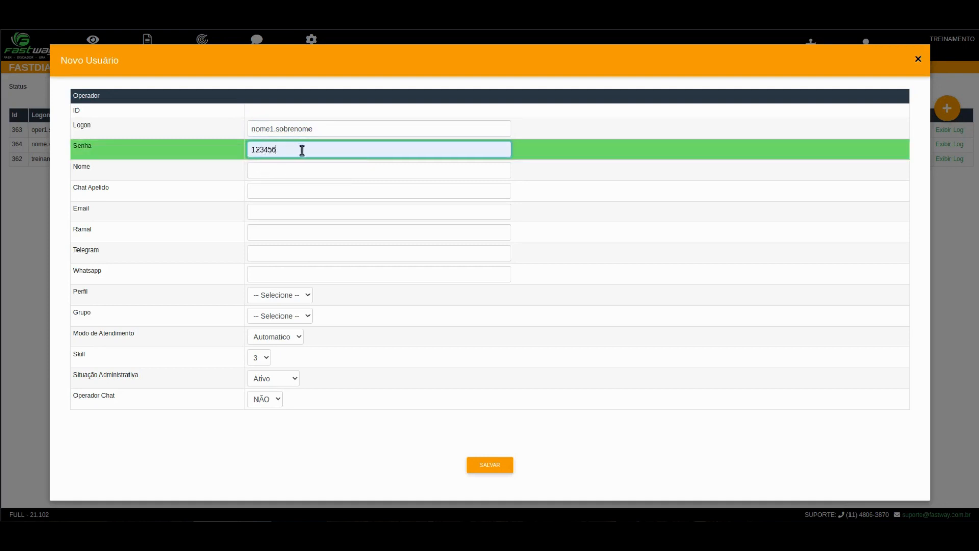
click(288, 171)
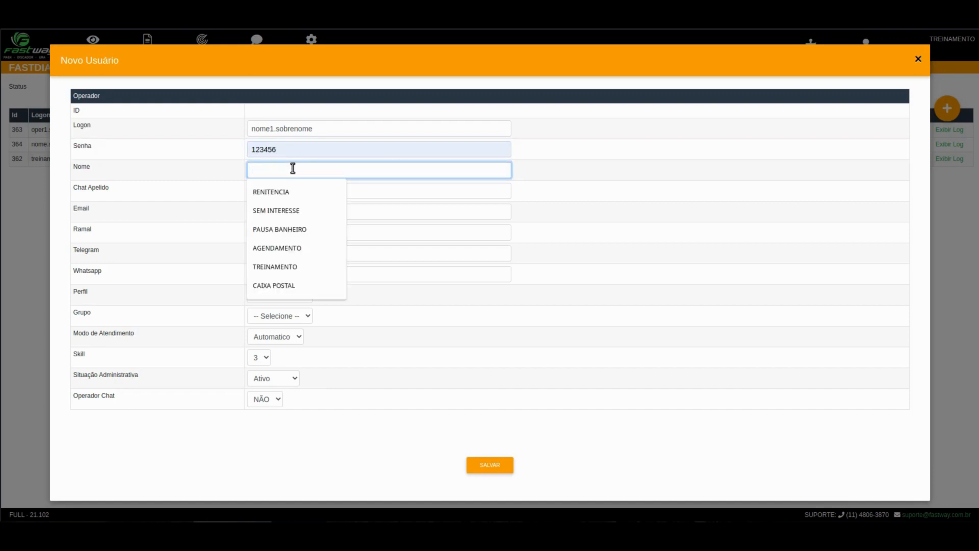
text(NOME)
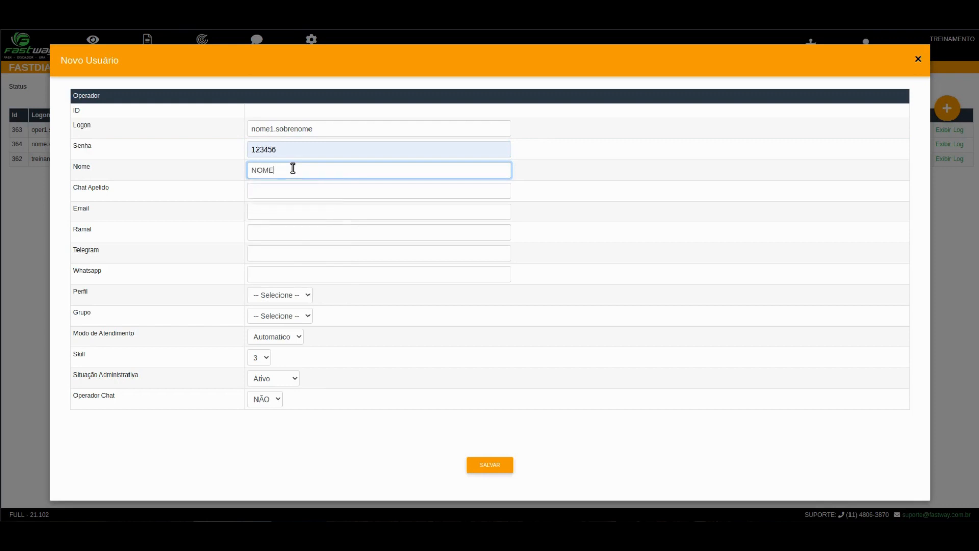
text( SOBRENOM)
key(BackSpace)
key(BackSpace)
text(OME)
Set the new user's profile to Operador and the group to OPERADORES - TREINAMENTO3 [237]
click(275, 297)
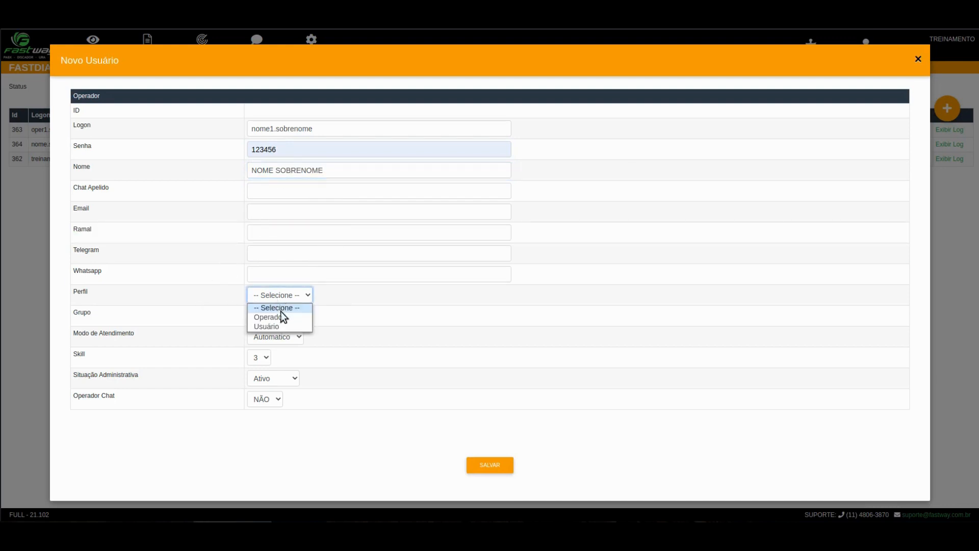
click(281, 317)
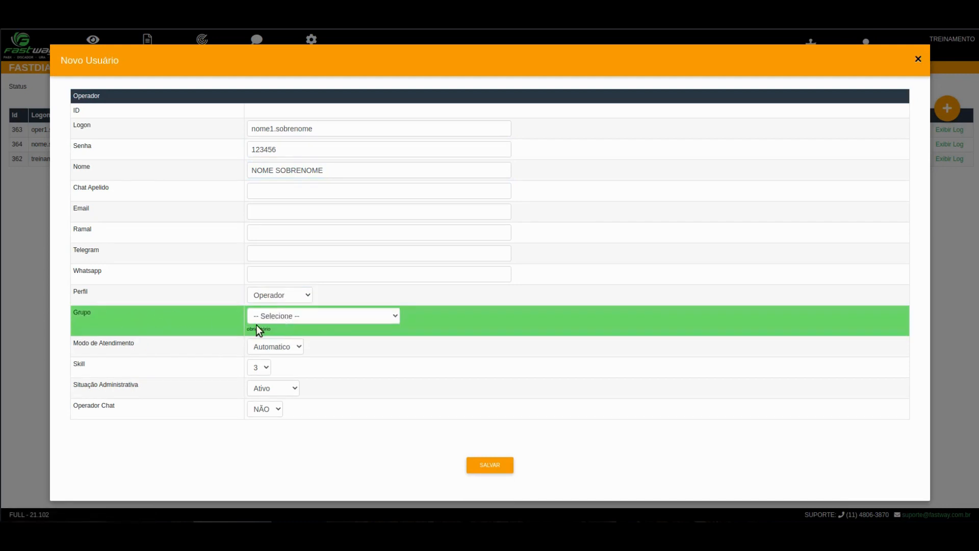
click(305, 318)
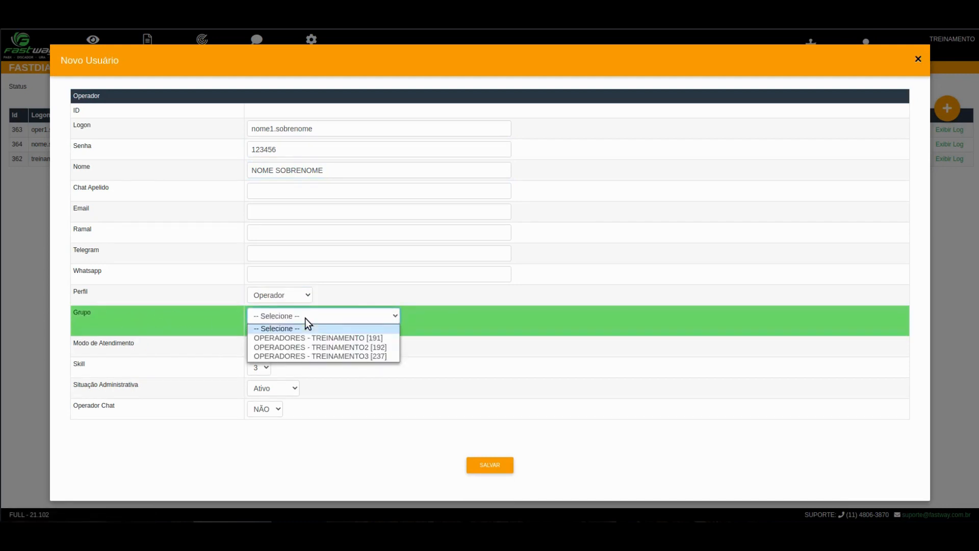
click(337, 356)
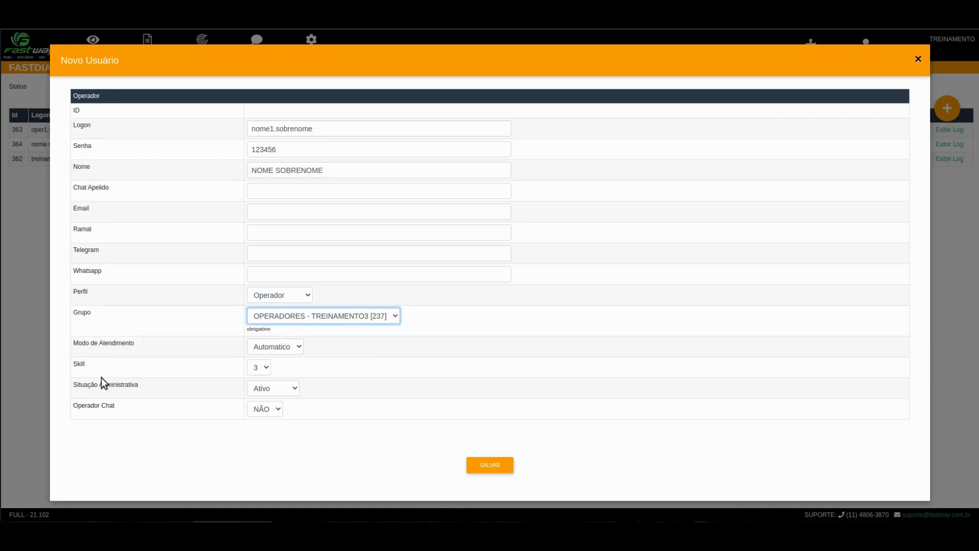
Try skill levels 5 and 2 for the new user and return the skill to 3
double_click(82, 366)
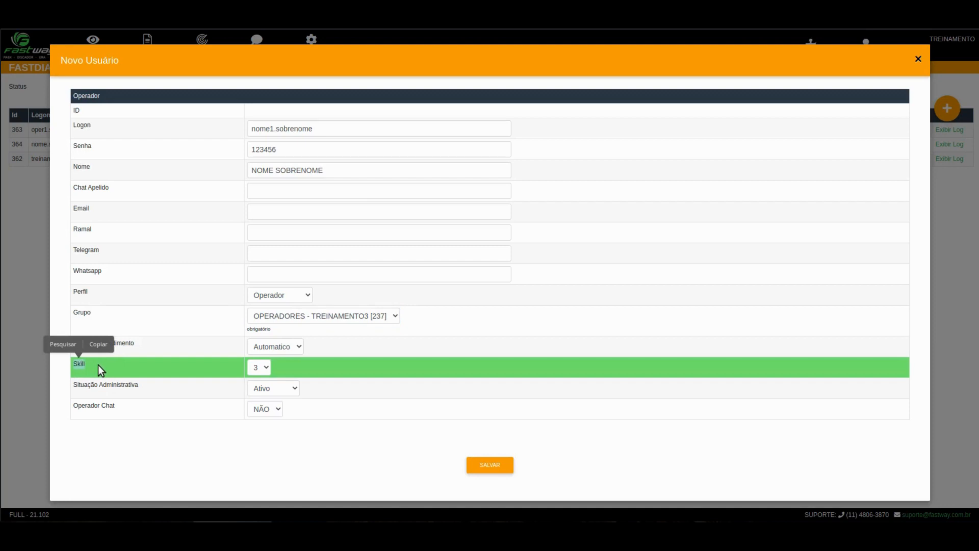
click(122, 366)
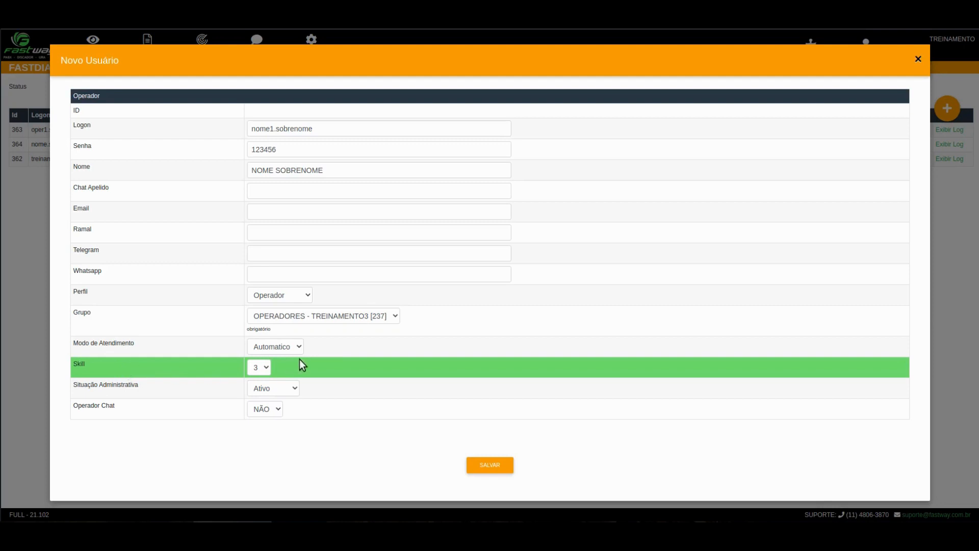
click(279, 129)
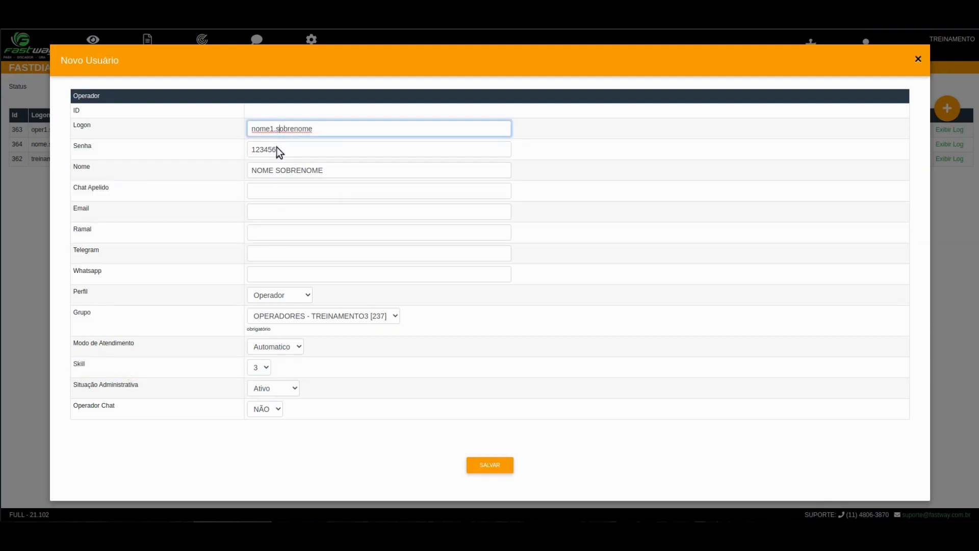
click(255, 369)
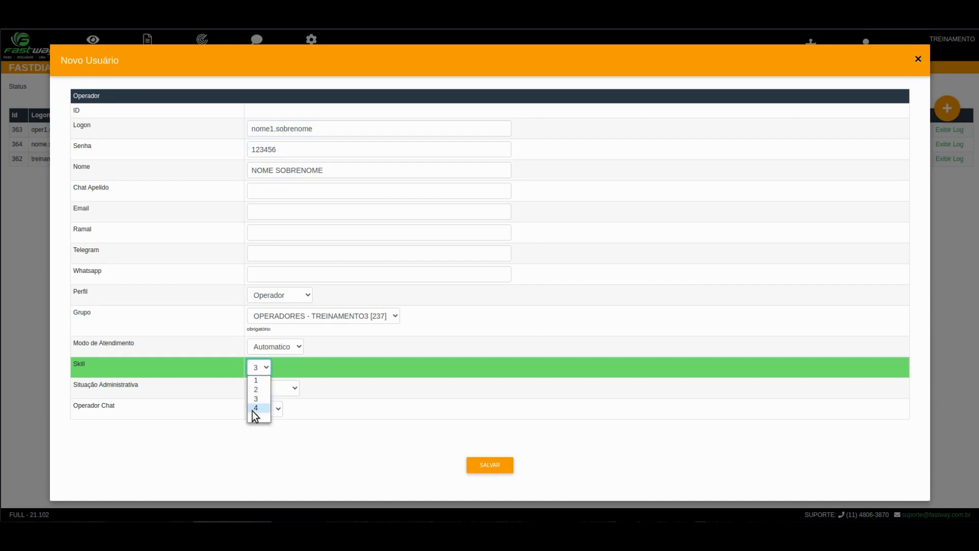
click(254, 418)
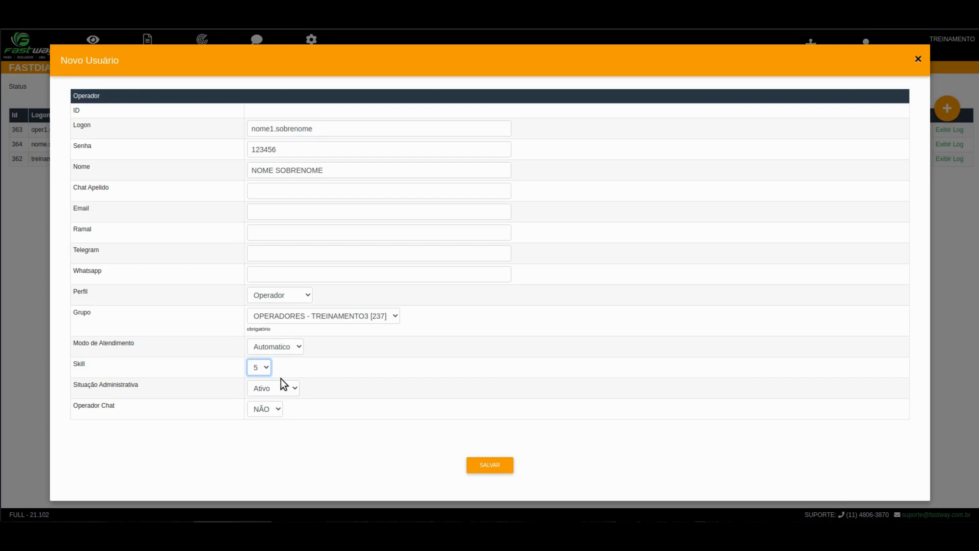
click(268, 369)
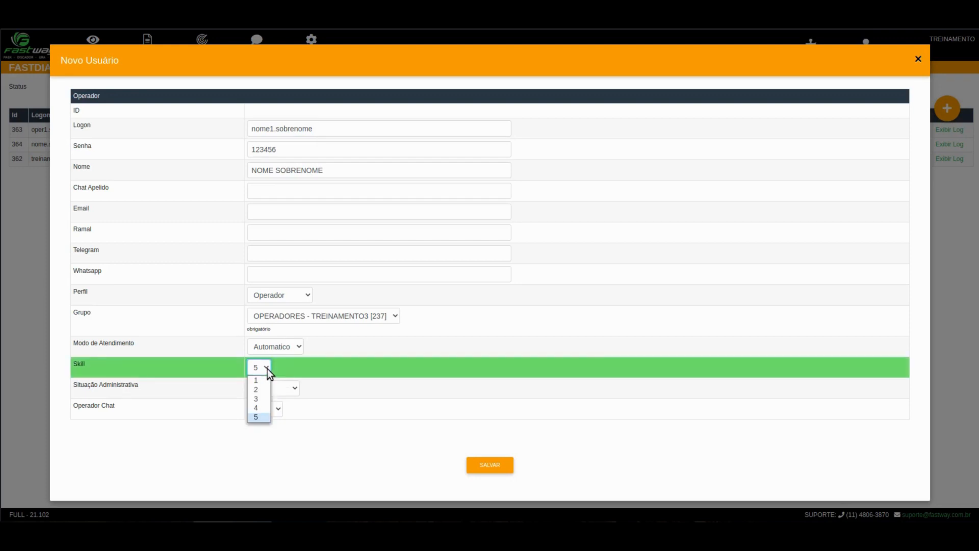
click(265, 389)
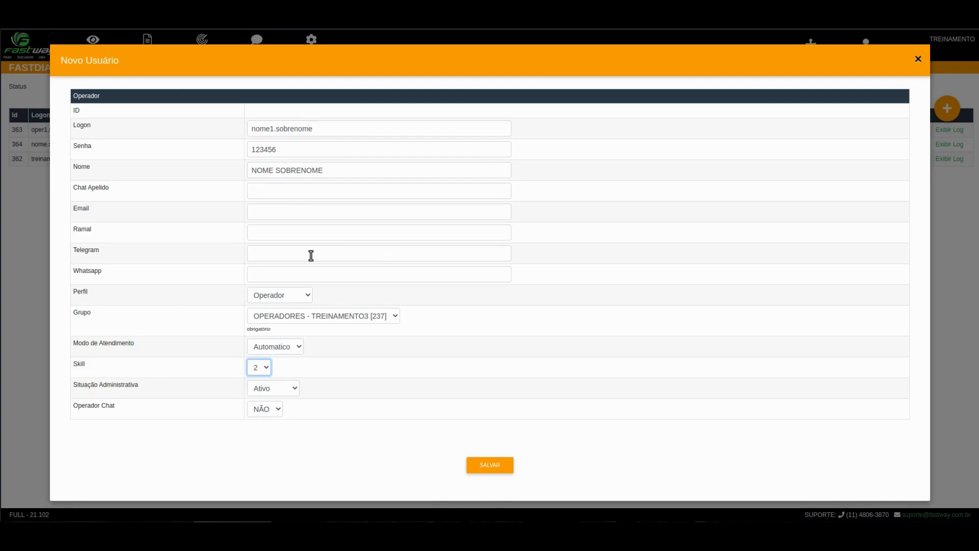
click(256, 368)
click(265, 397)
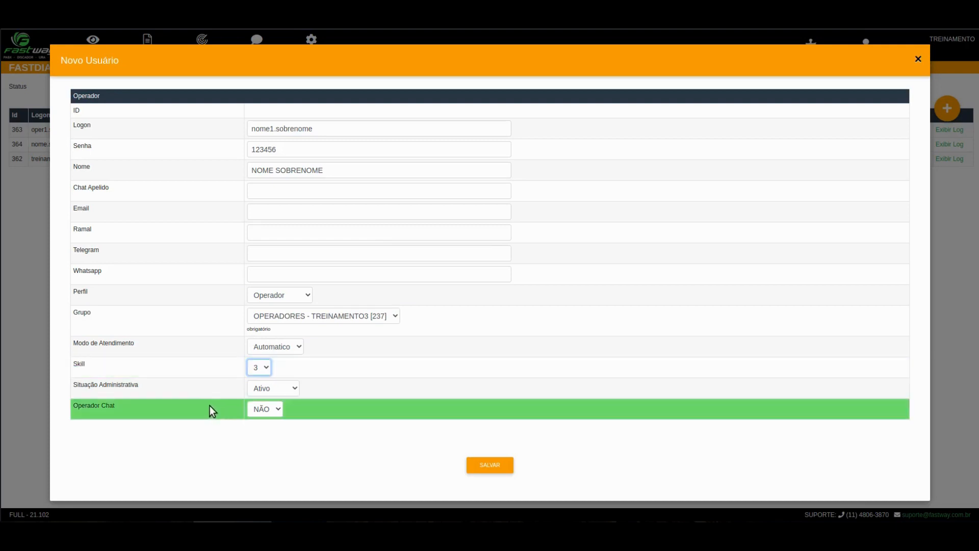
Review the administrative status options, keep Ativo and save the new user
click(255, 390)
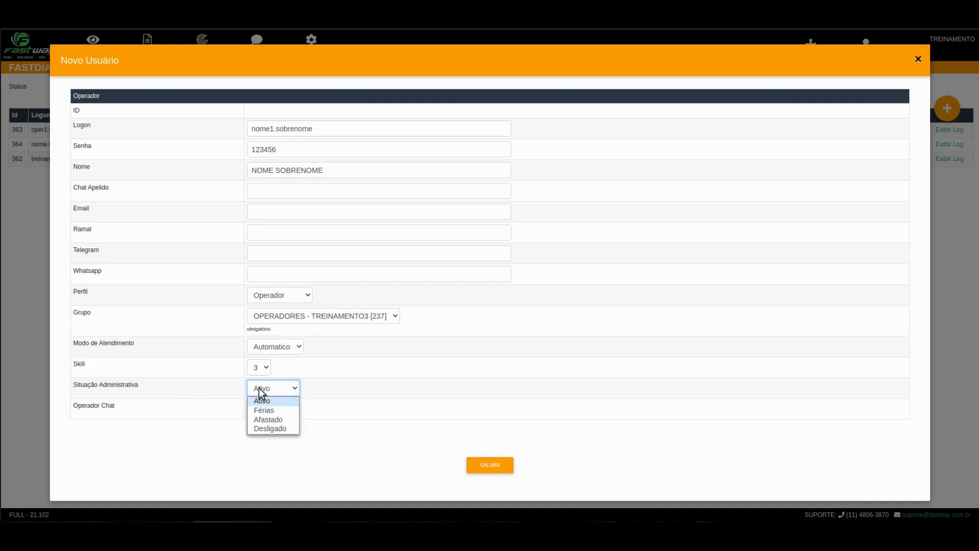
click(278, 388)
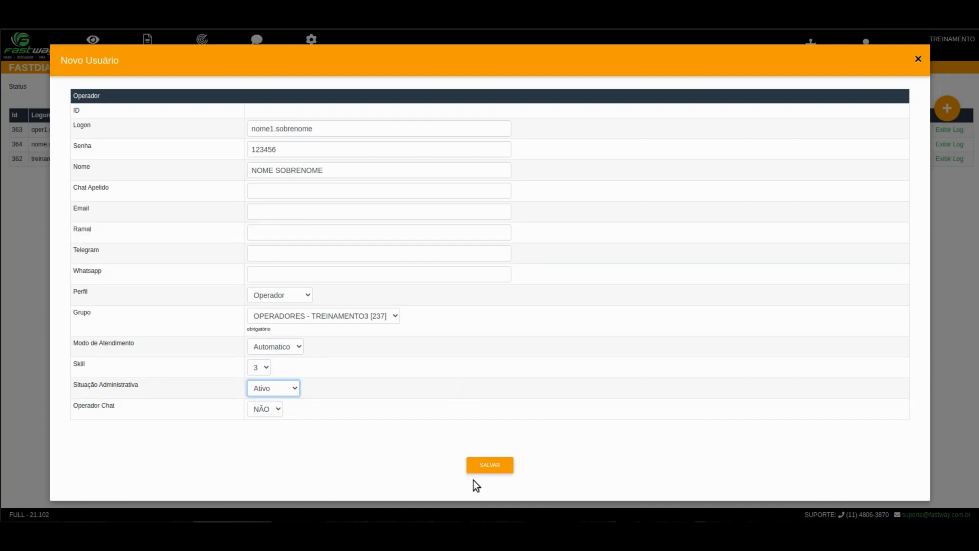
click(482, 467)
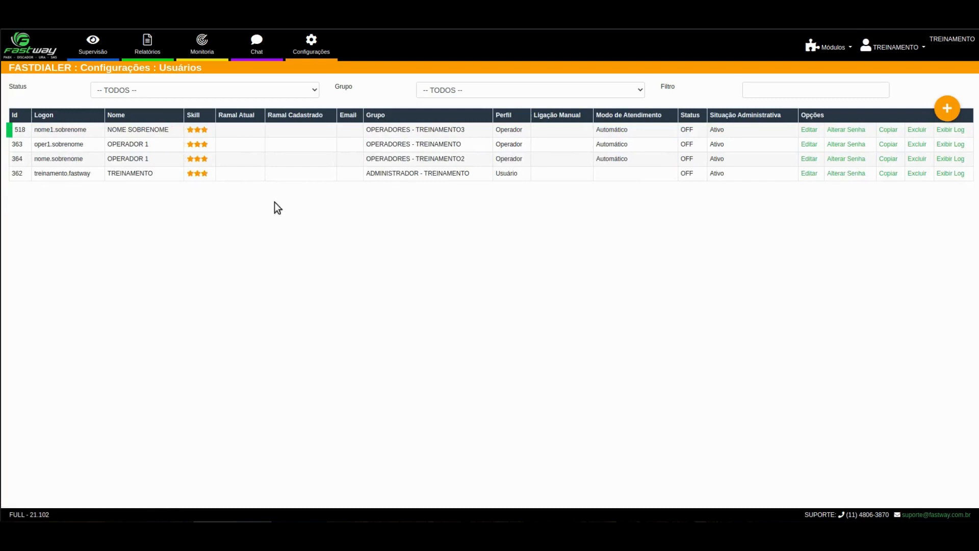